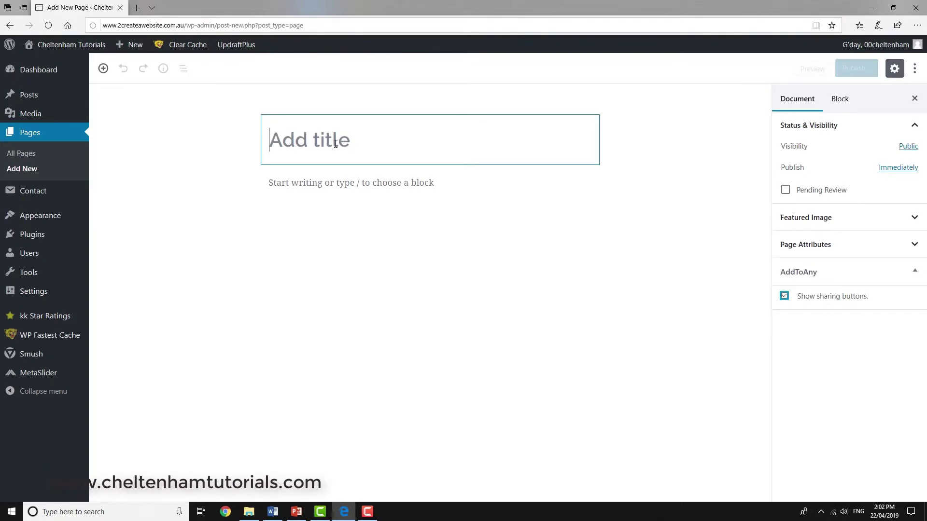
Step: Title the new page "Blog" and publish it
text(Blog)
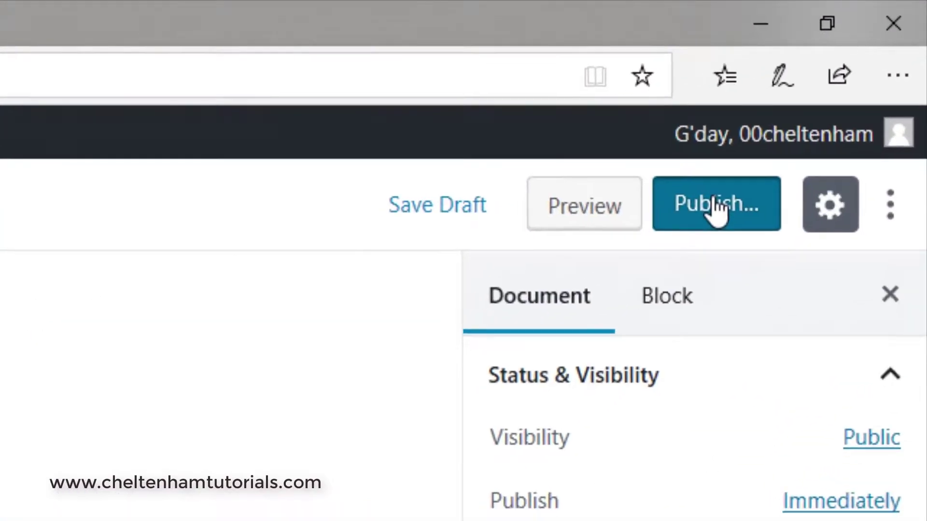
click(856, 69)
click(835, 93)
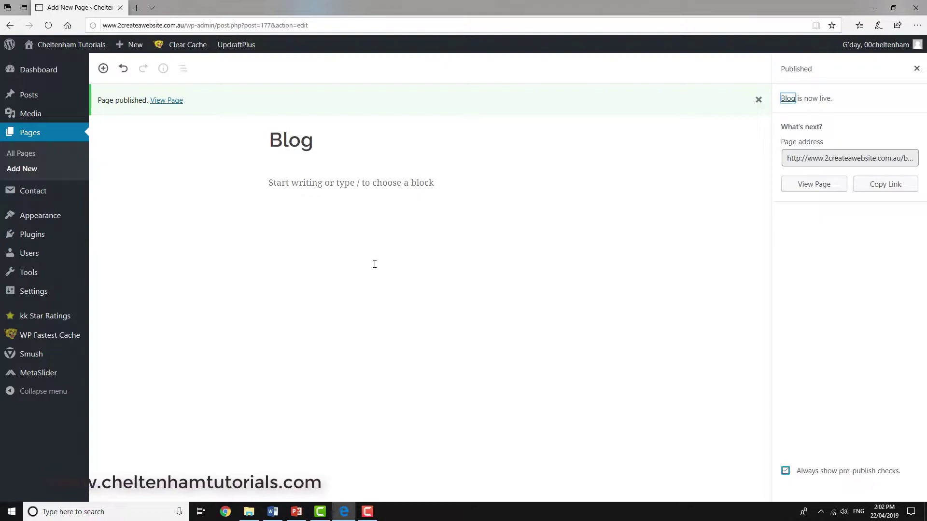
Step: Set Blog as the Posts page in the Reading Settings and save the changes
mouse_move(44, 295)
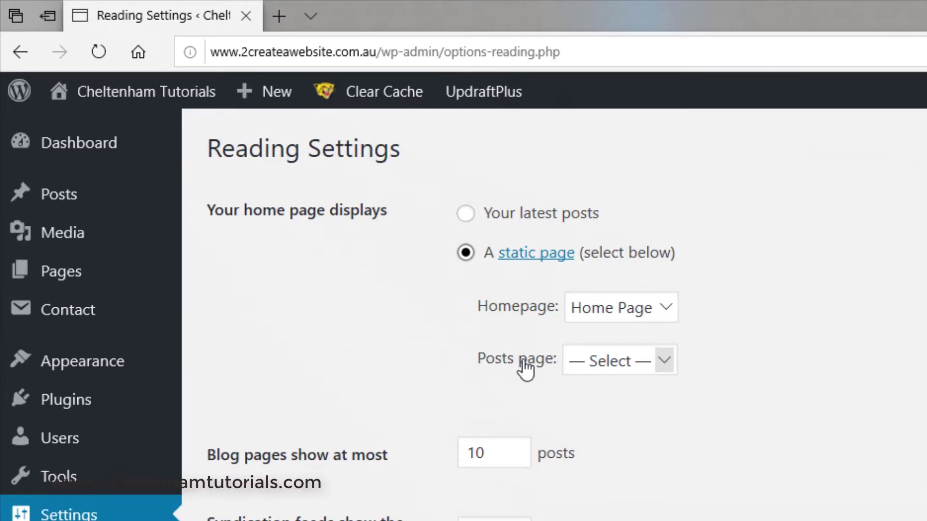
click(666, 363)
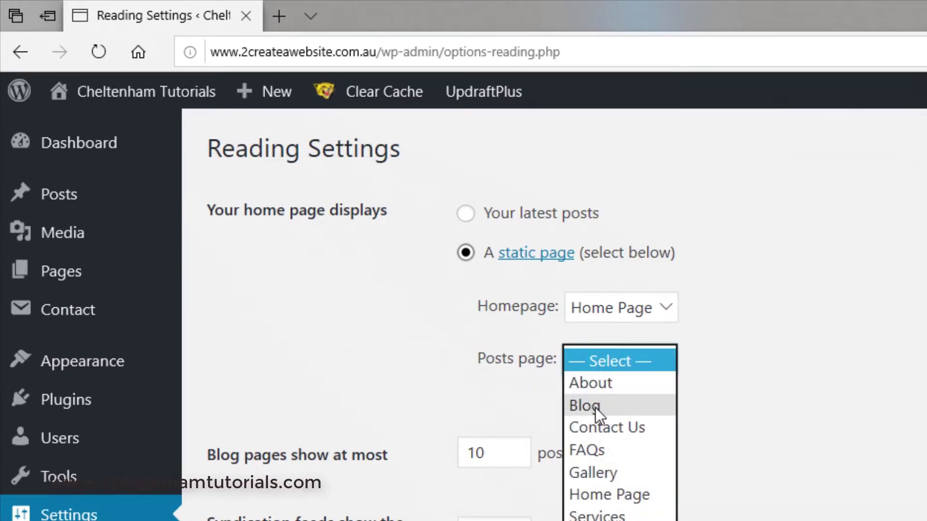
click(595, 408)
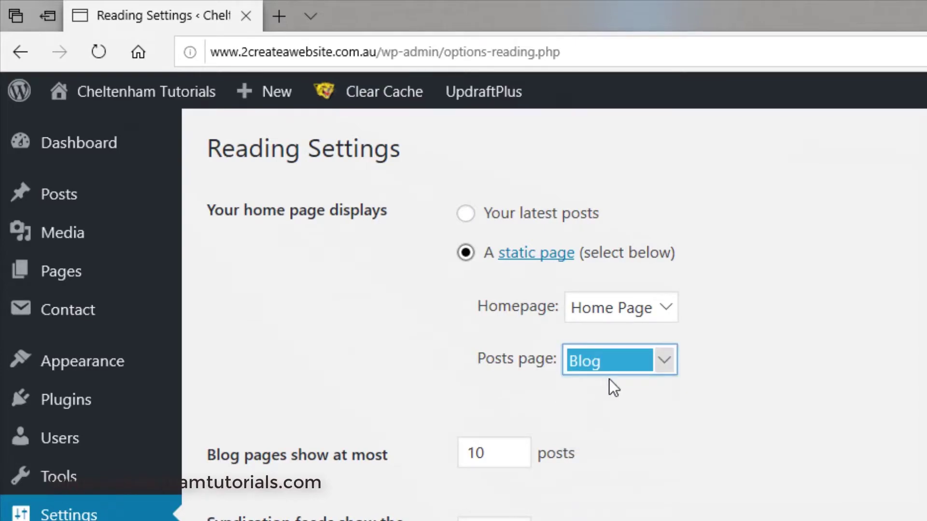
click(757, 411)
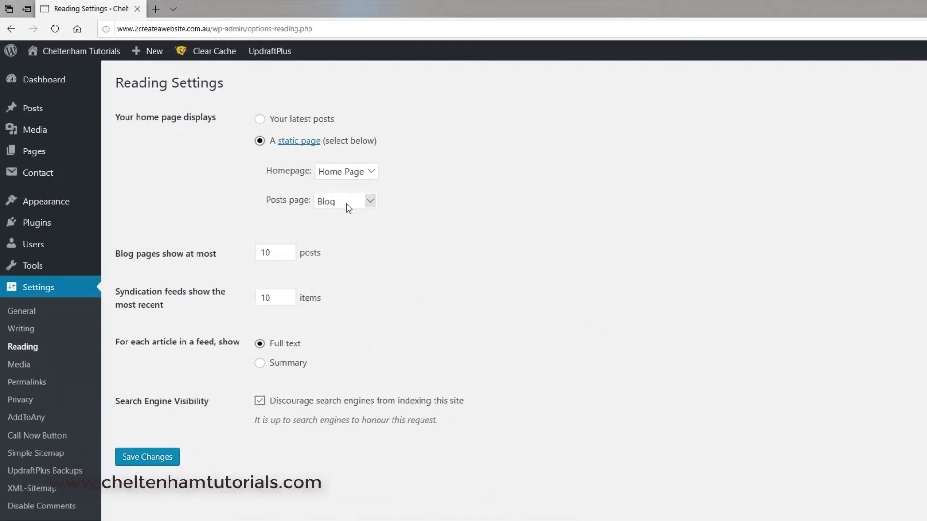
click(162, 459)
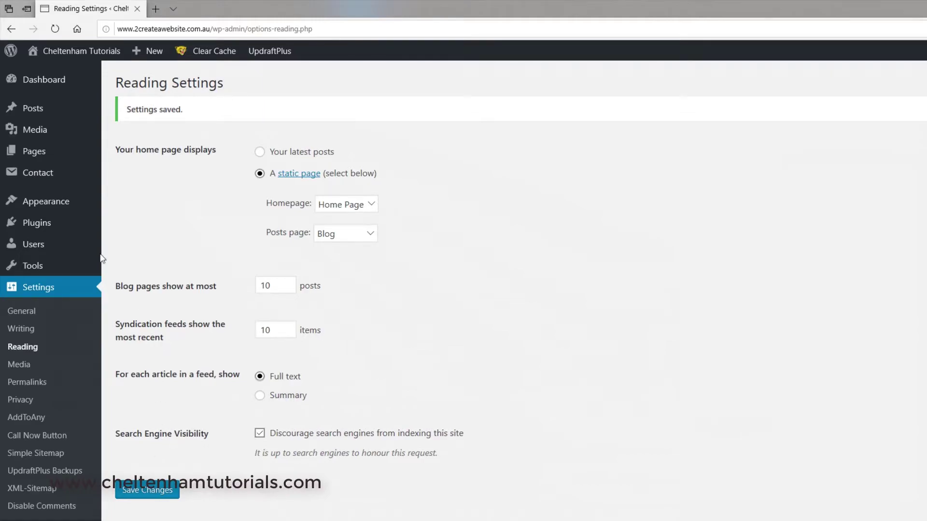
Step: Add the Blog page to the site menu, place it between Gallery and Contact, and save the menu
mouse_move(26, 203)
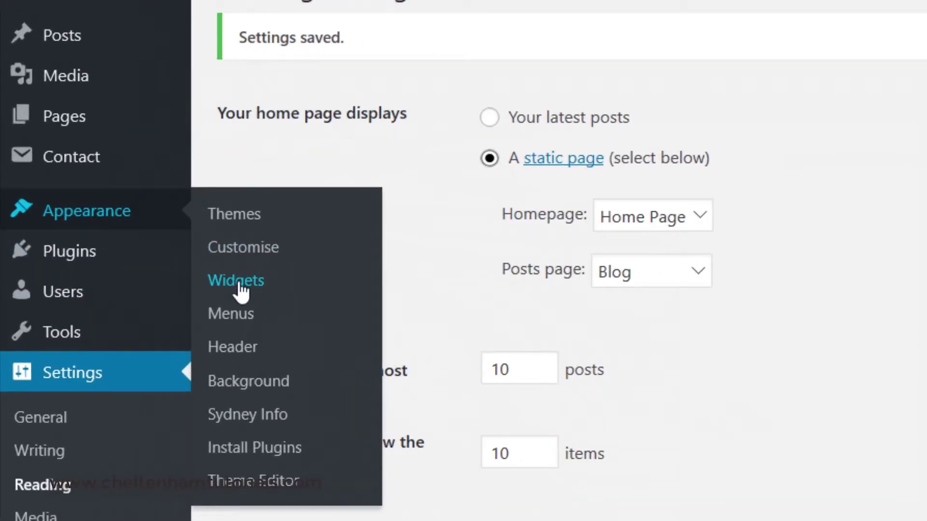
click(241, 314)
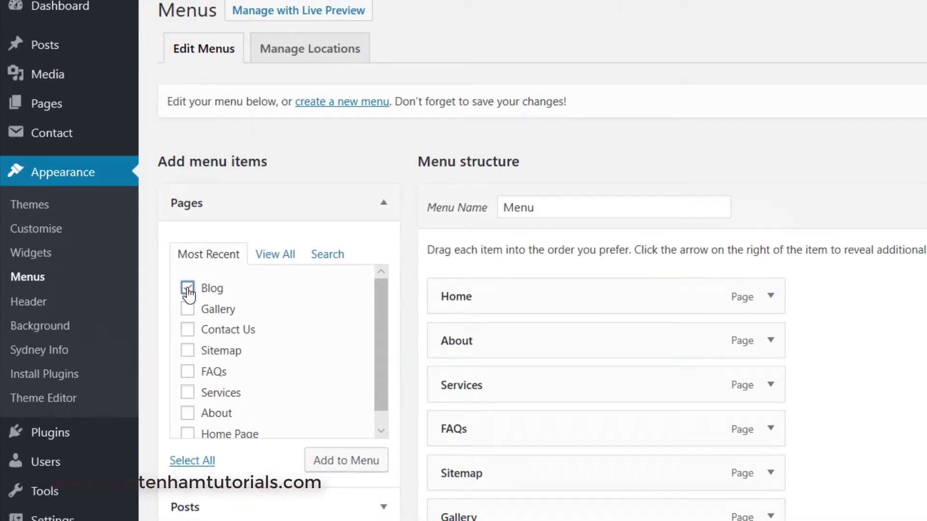
click(344, 458)
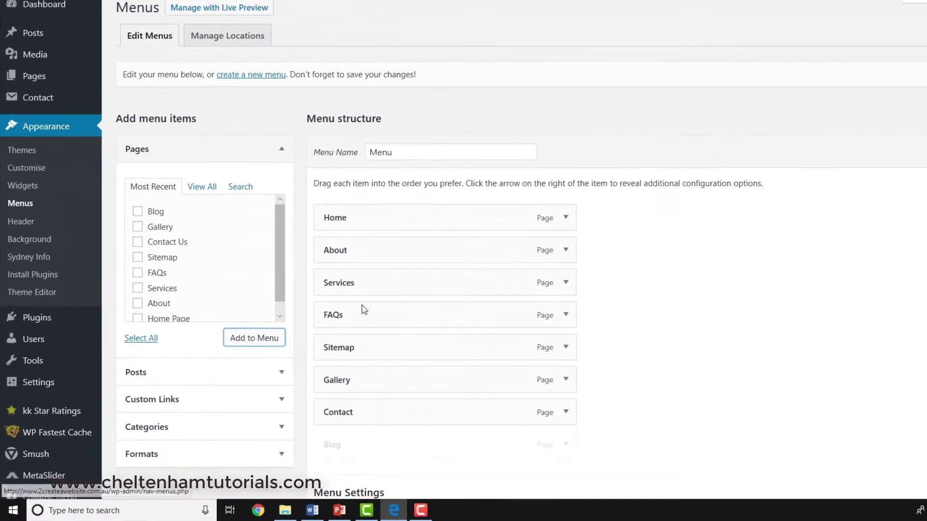
drag(374, 410, 376, 443)
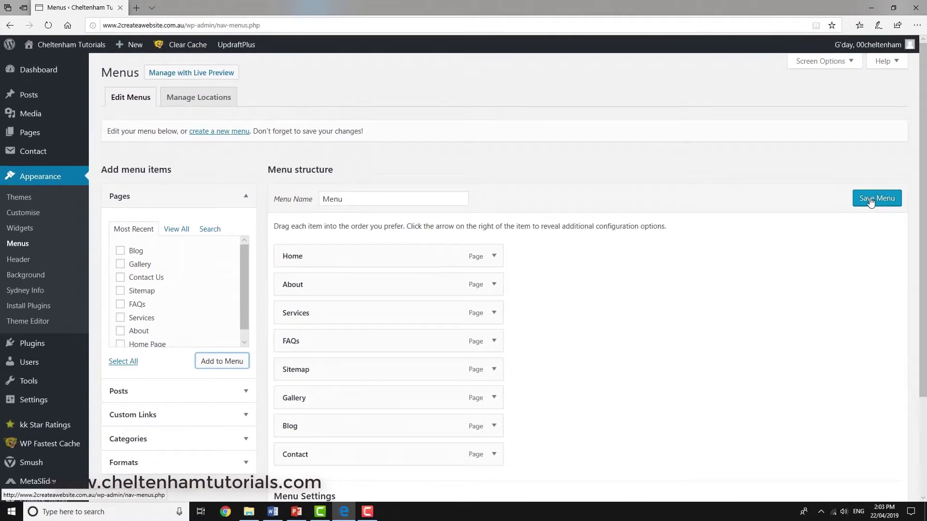
click(870, 201)
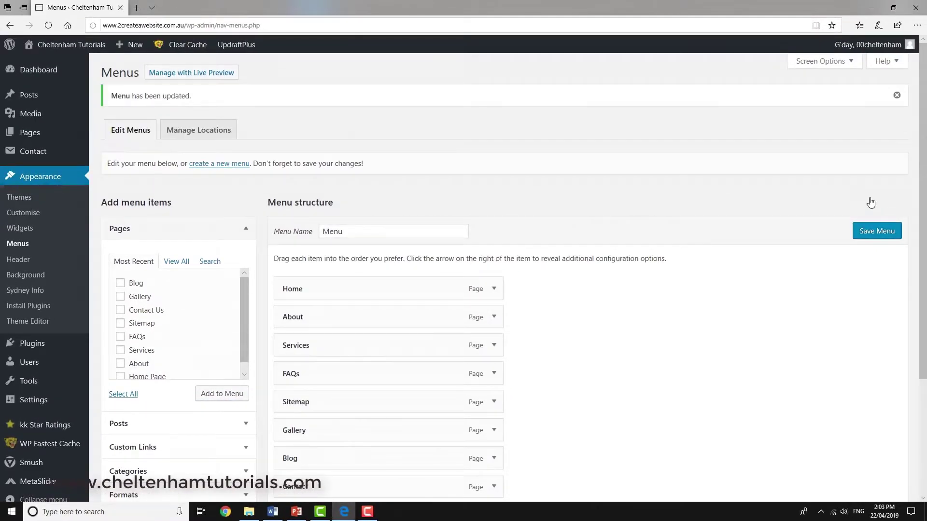
Step: Visit the live site, open its Blog page and look through the listed March, Feb and Jan posts
click(65, 47)
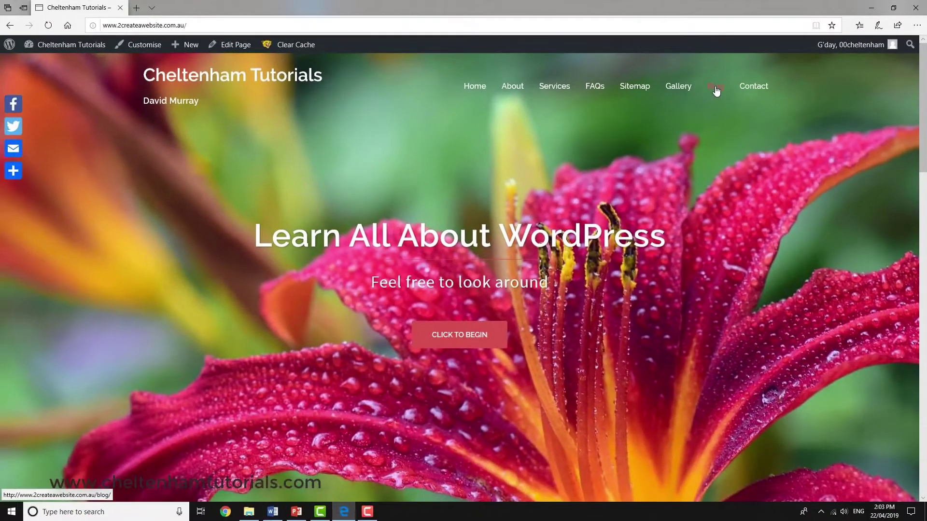
click(569, 150)
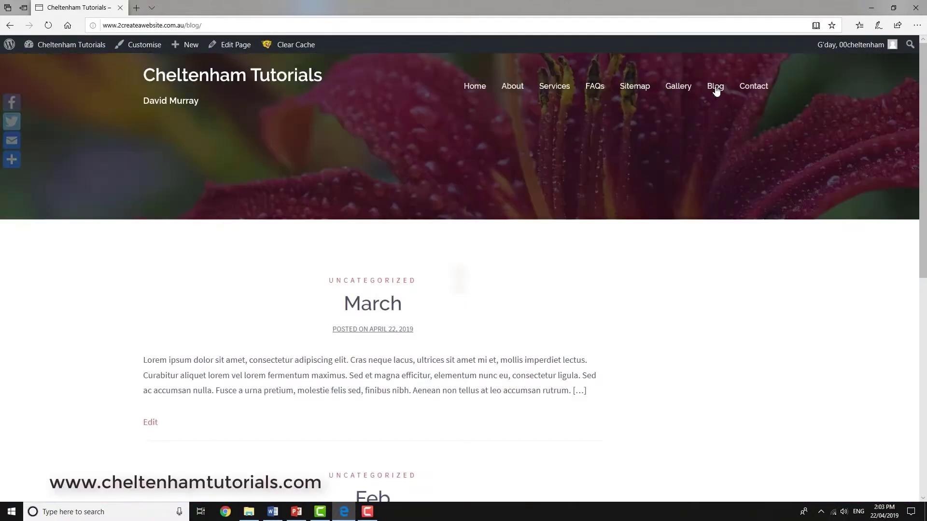
scroll(519, 269, down, 2)
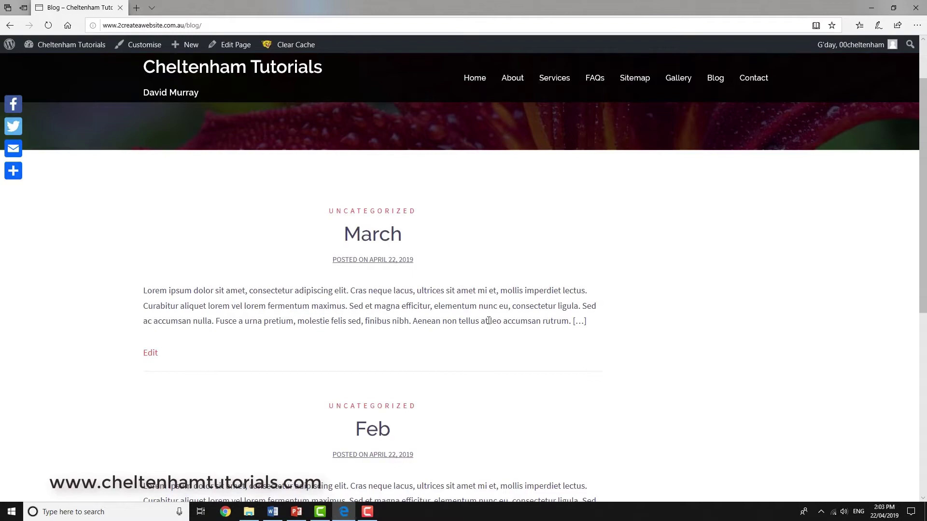
scroll(489, 321, down, 7)
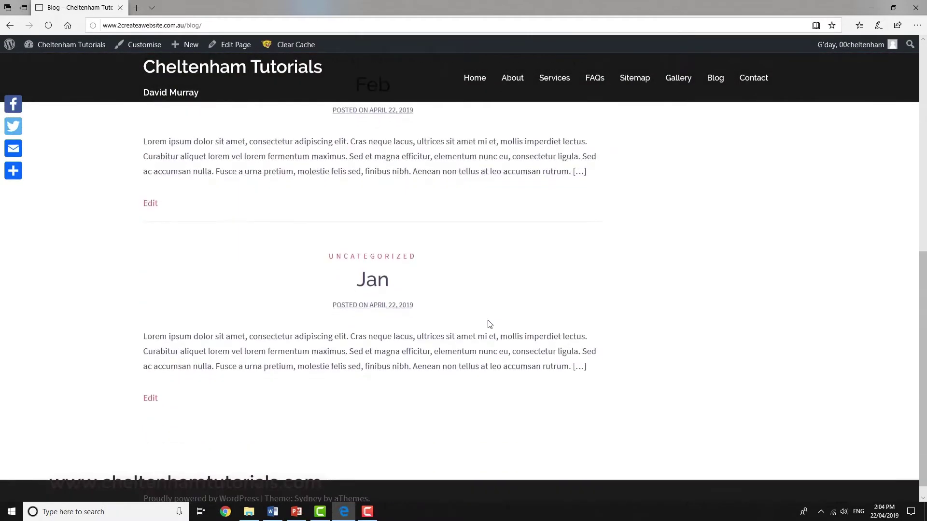
scroll(490, 324, up, 6)
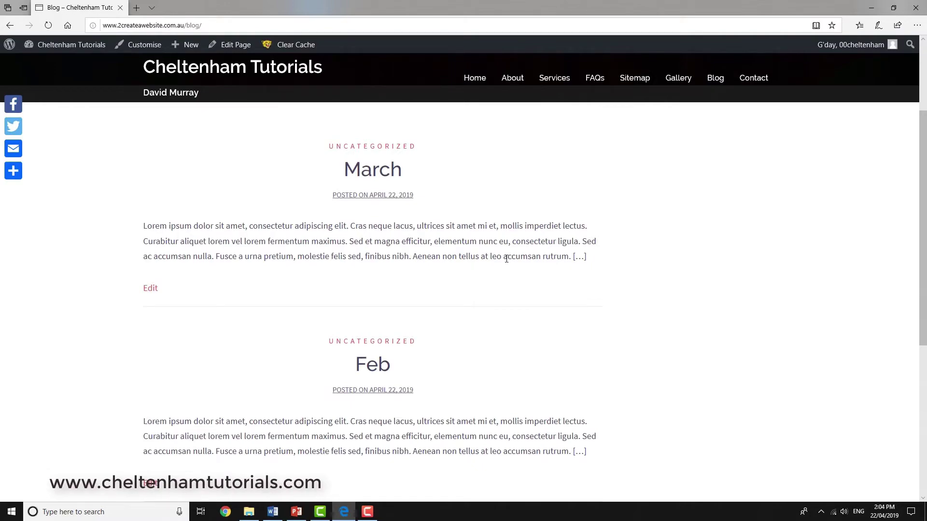
scroll(506, 260, down, 2)
scroll(506, 262, up, 2)
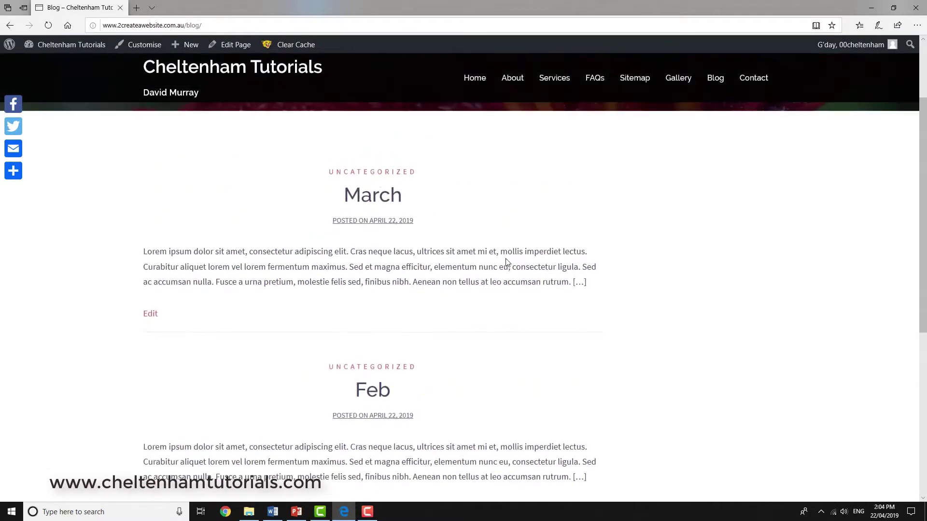
scroll(505, 263, up, 2)
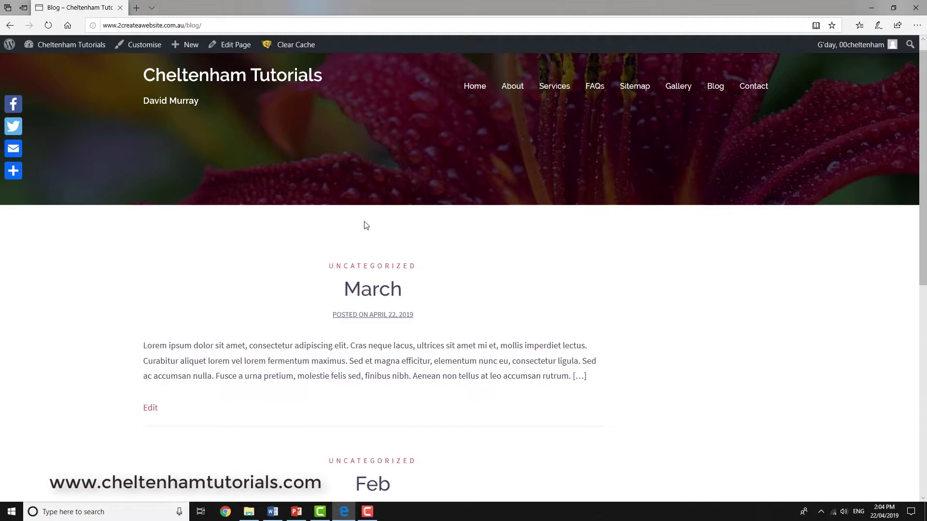
scroll(413, 233, down, 4)
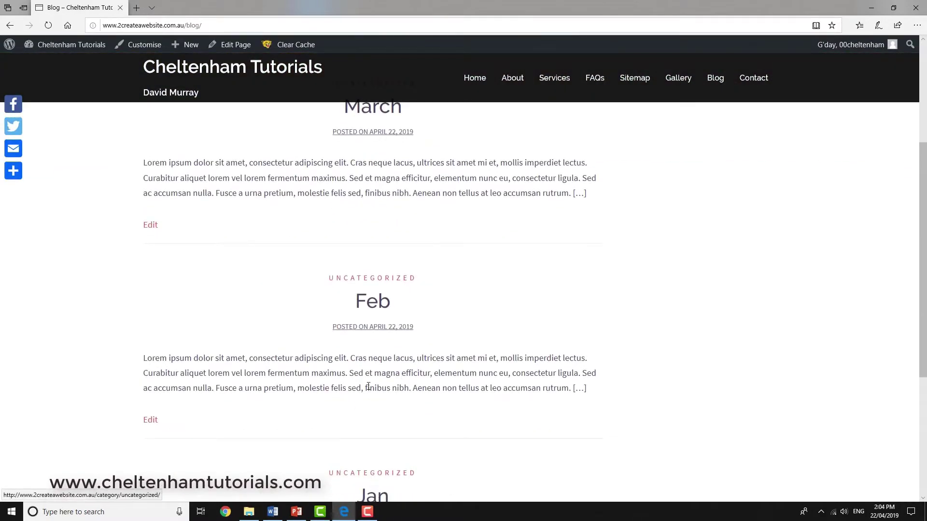
scroll(482, 141, up, 2)
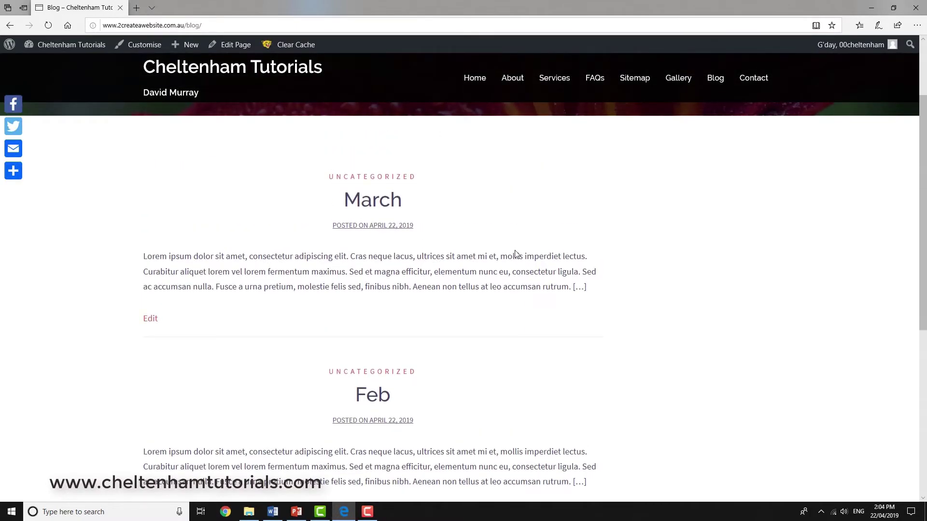
Step: Open the March post from the blog listing and look through its text, image and post navigation
click(366, 206)
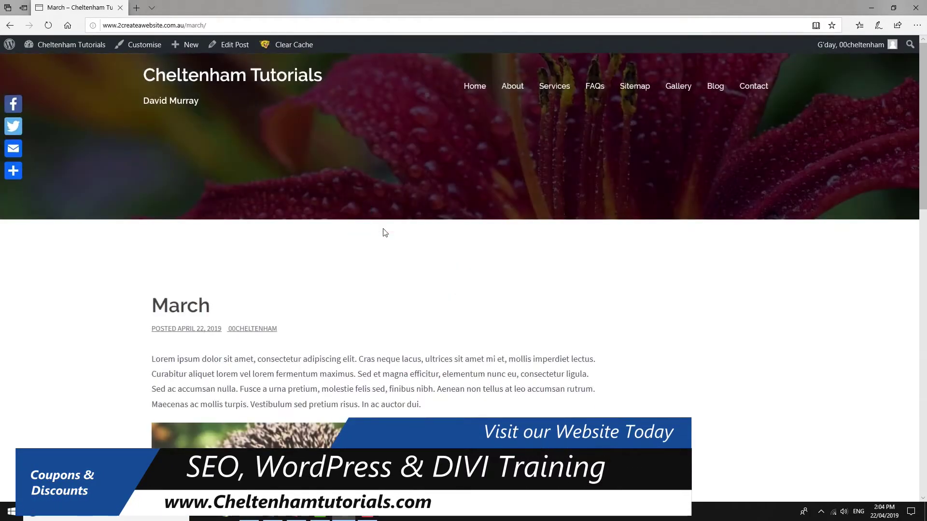
scroll(599, 281, down, 6)
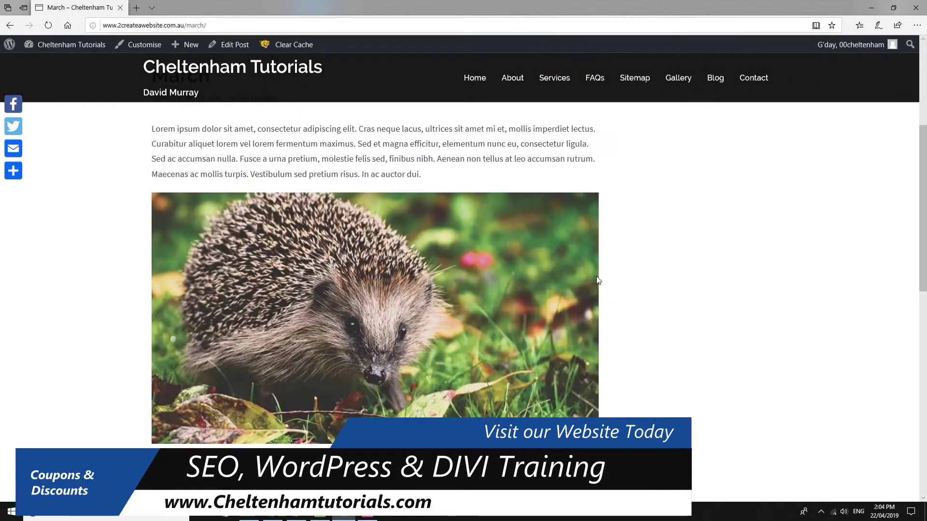
scroll(597, 281, down, 8)
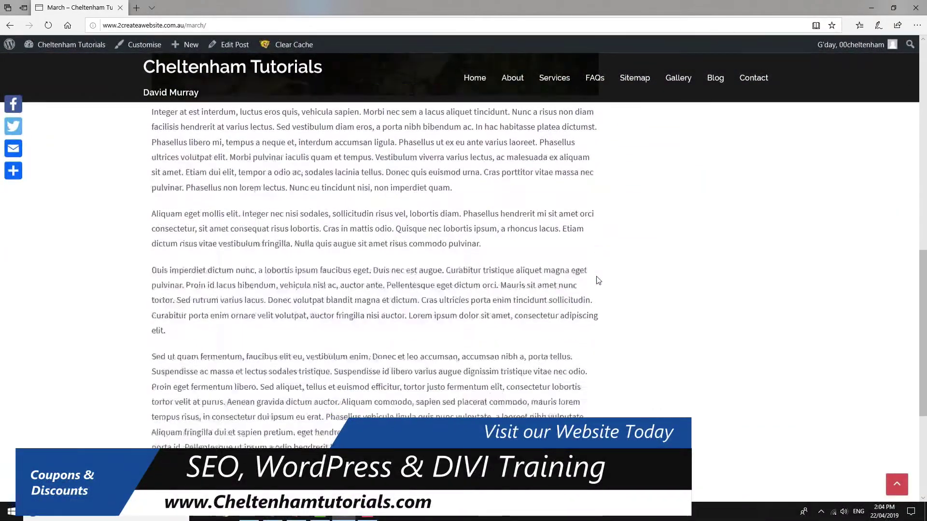
scroll(599, 281, down, 2)
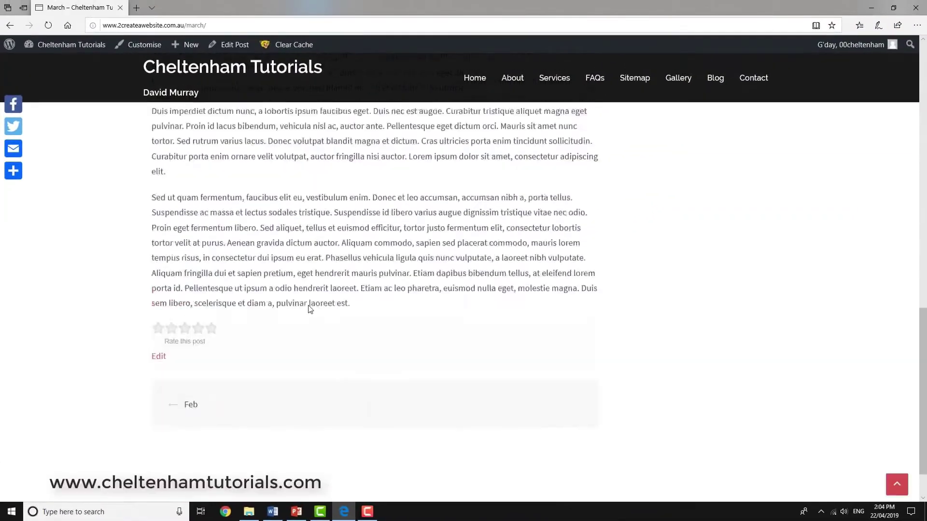
scroll(310, 305, up, 10)
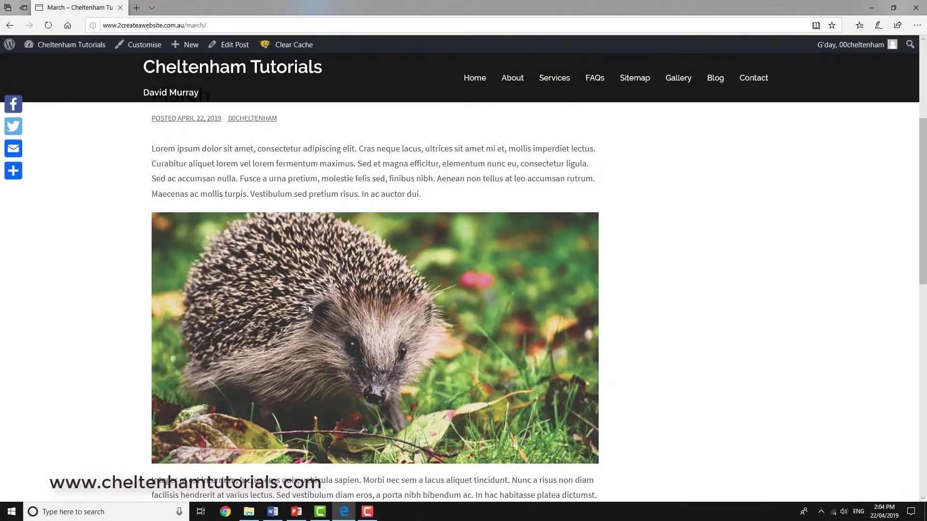
scroll(310, 309, up, 3)
scroll(309, 310, down, 6)
scroll(319, 334, down, 9)
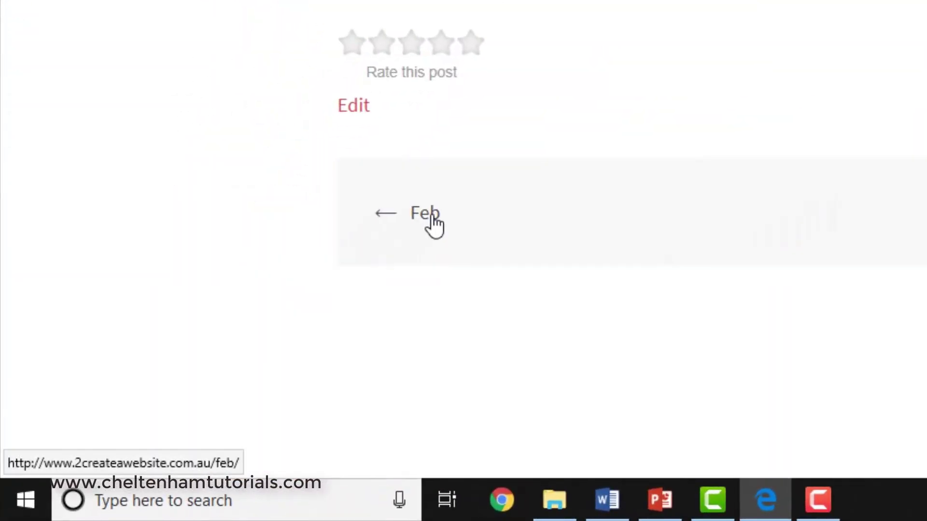
Step: Follow the previous-post link to the Feb post and look through its content
click(356, 266)
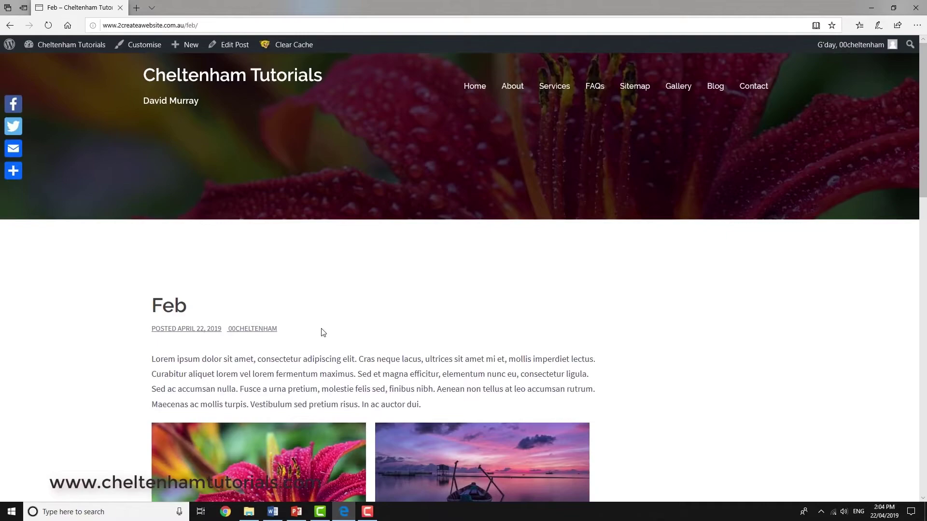
scroll(324, 332, down, 8)
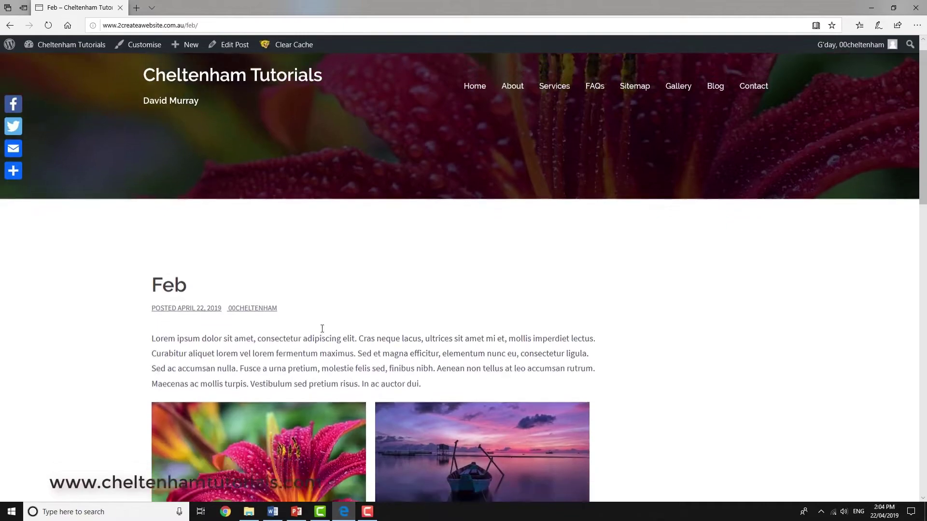
scroll(321, 332, down, 8)
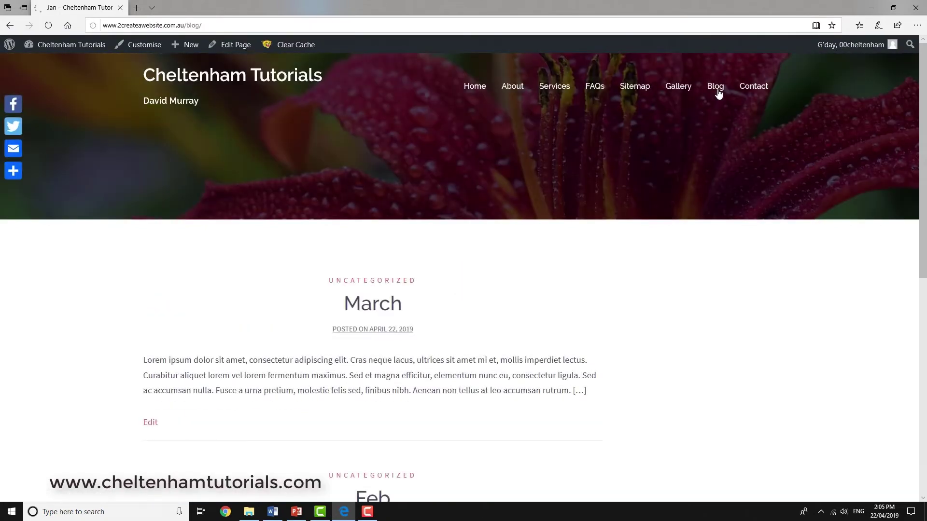
Step: Return to the Blog page, open the Feb post from the listing and examine its images
scroll(662, 348, down, 3)
scroll(665, 350, down, 1)
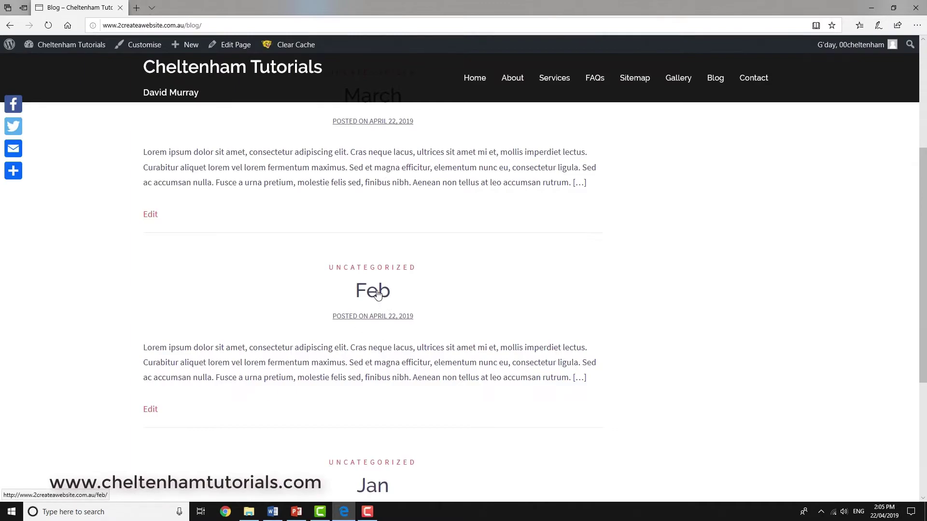
scroll(554, 334, down, 4)
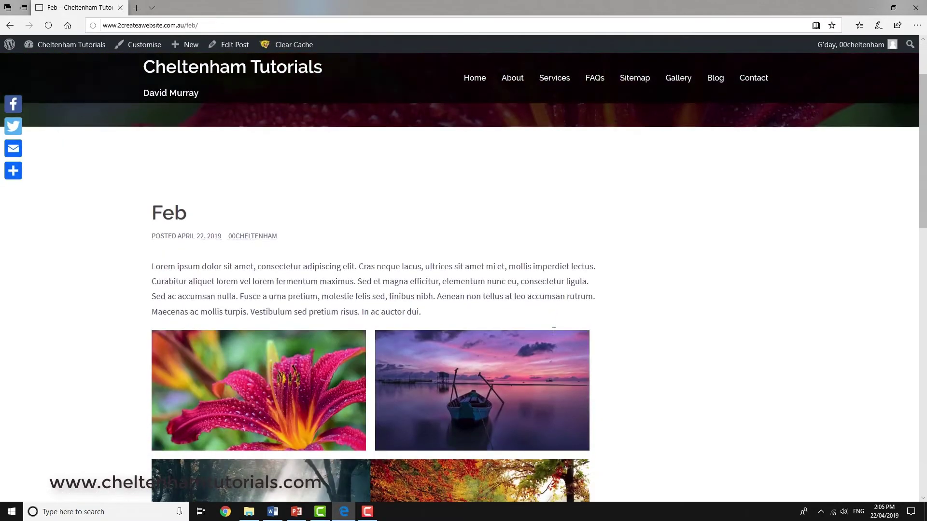
scroll(553, 335, down, 3)
scroll(554, 335, up, 4)
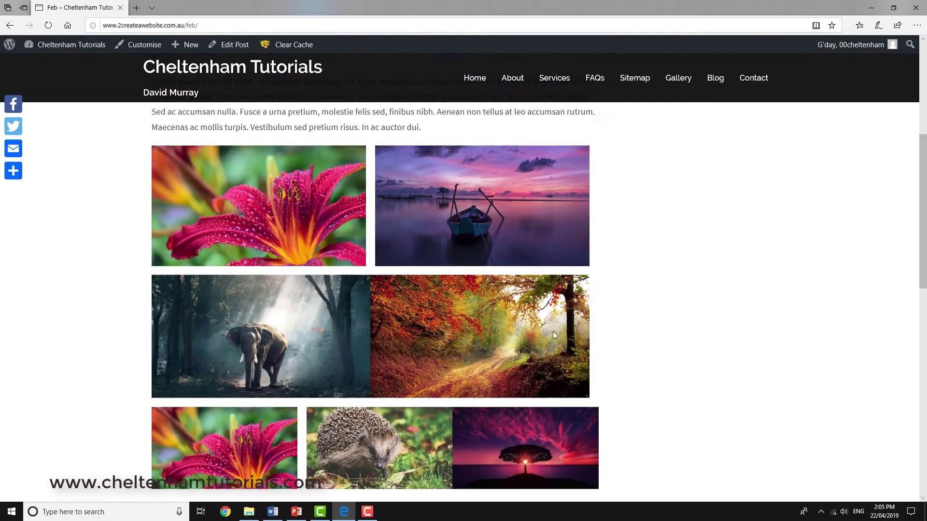
scroll(554, 336, up, 3)
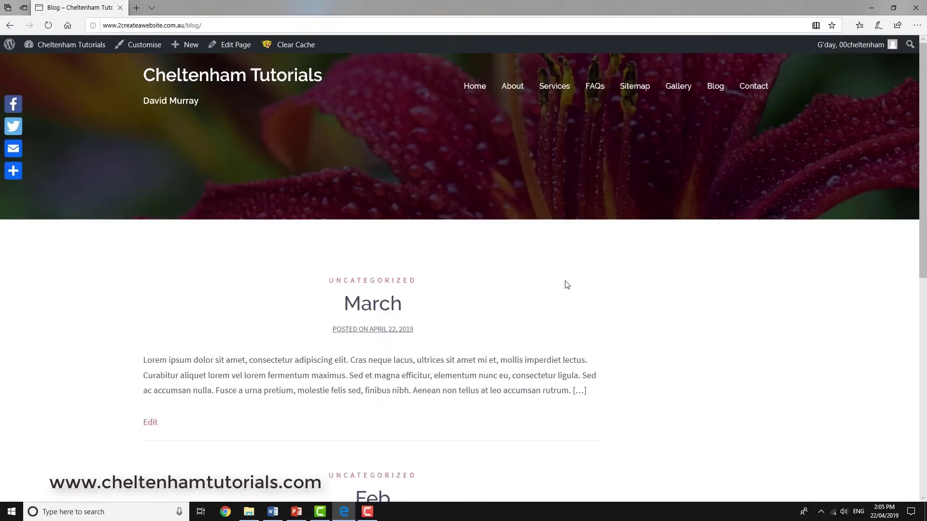
Step: Go back to the Blog page and review the category labels, titles and excerpts of the posts
scroll(803, 201, down, 4)
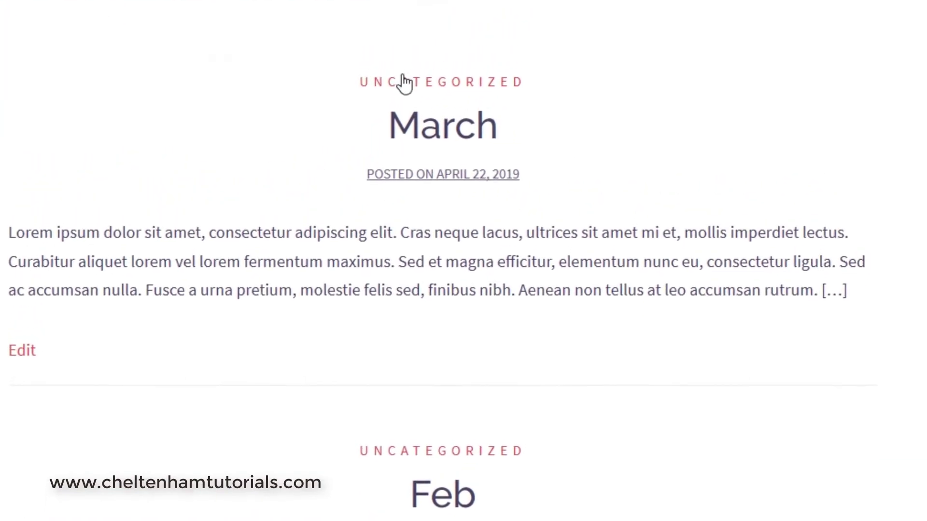
scroll(645, 447, down, 8)
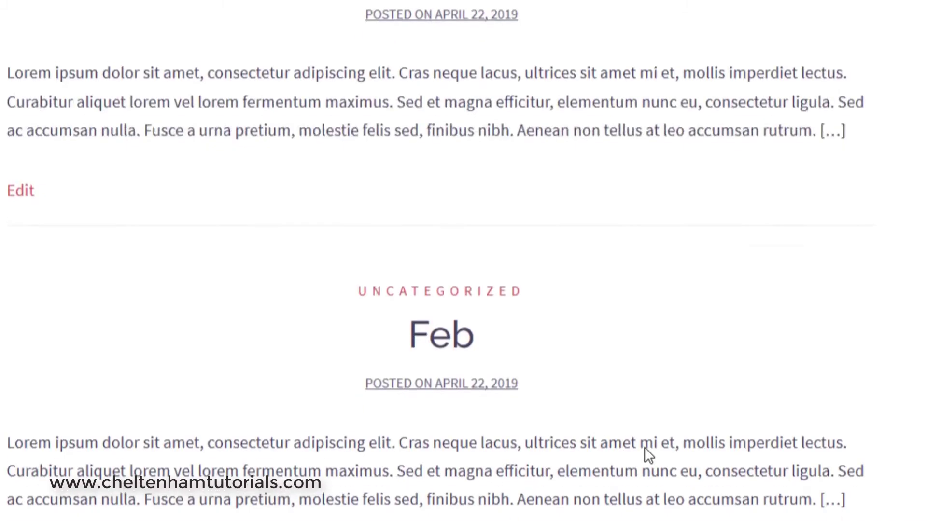